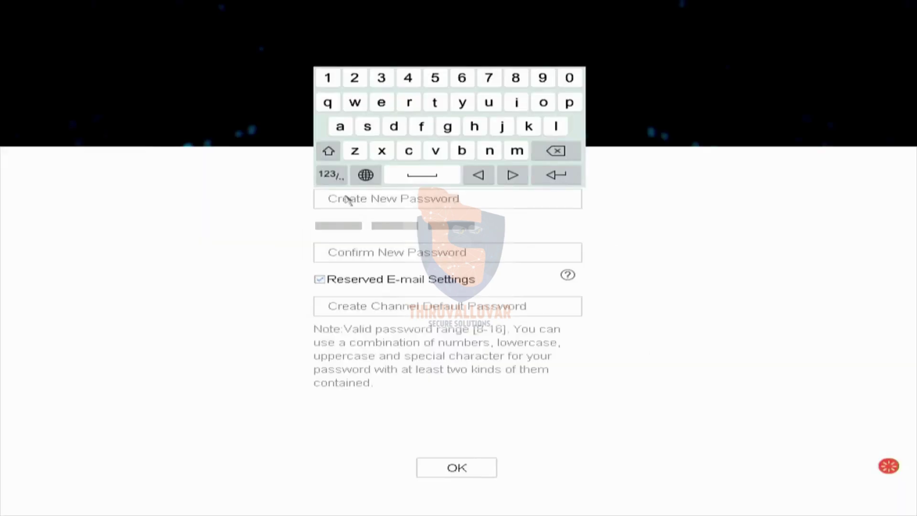
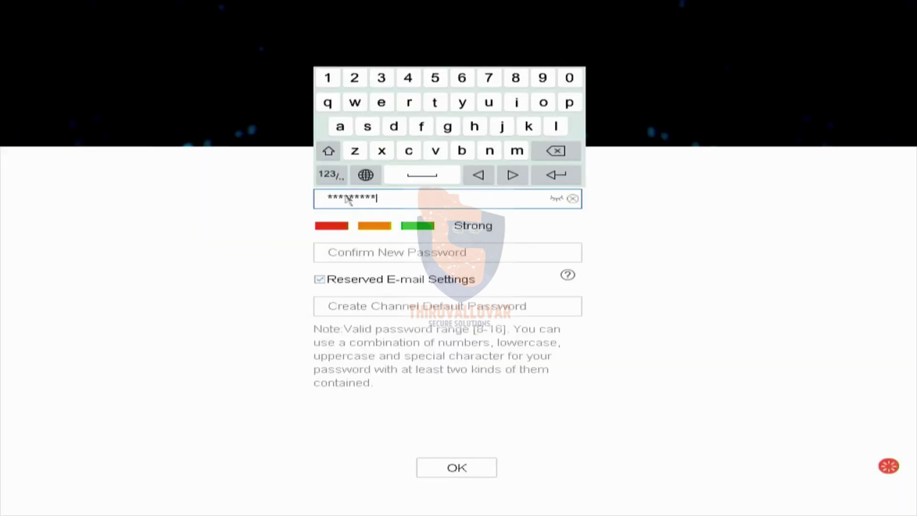
# Step: Confirm the new admin password and fill the channel default password on the Activation screen
pyautogui.click(557, 199)
pyautogui.click(428, 251)
pyautogui.click(340, 306)
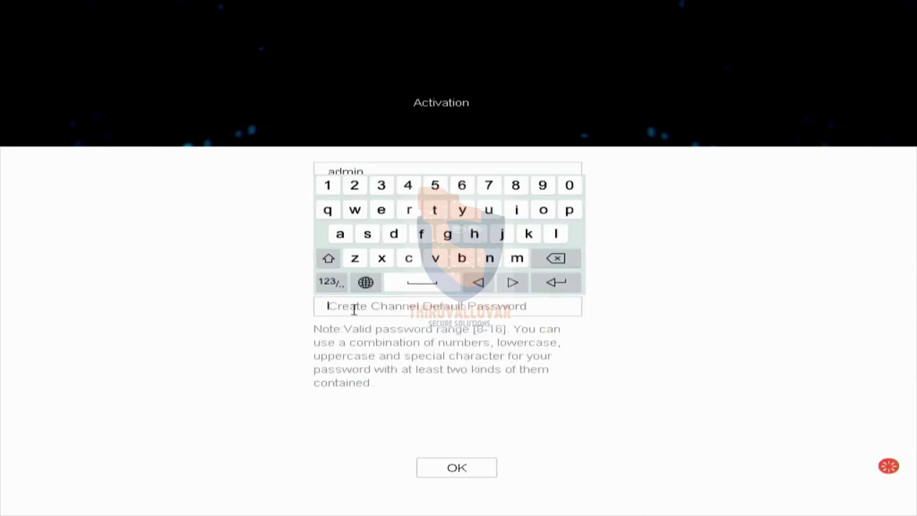
pyautogui.press('Return')
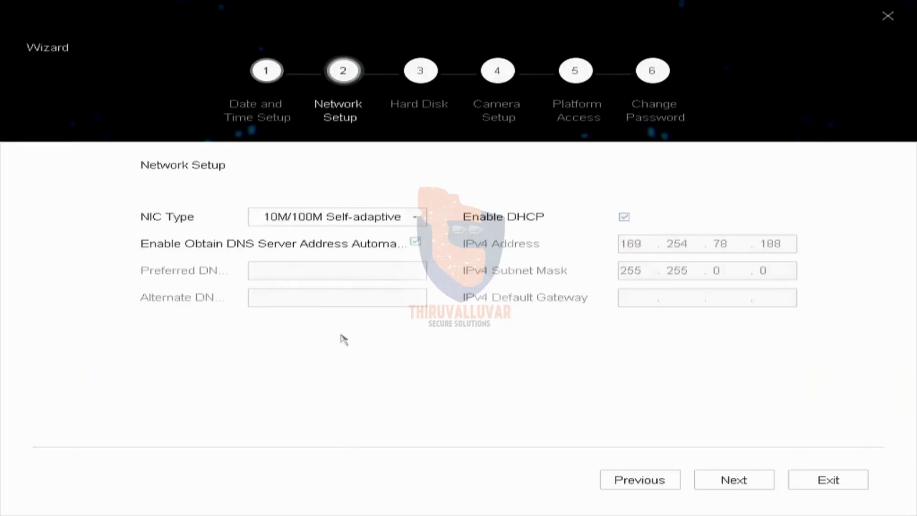
# Step: Set static IP 192.168.0.88 with DNS 8.8.8.8 and advance through Hard Disk and Camera Setup
pyautogui.press('BackSpace')
pyautogui.press('BackSpace')
pyautogui.press('BackSpace')
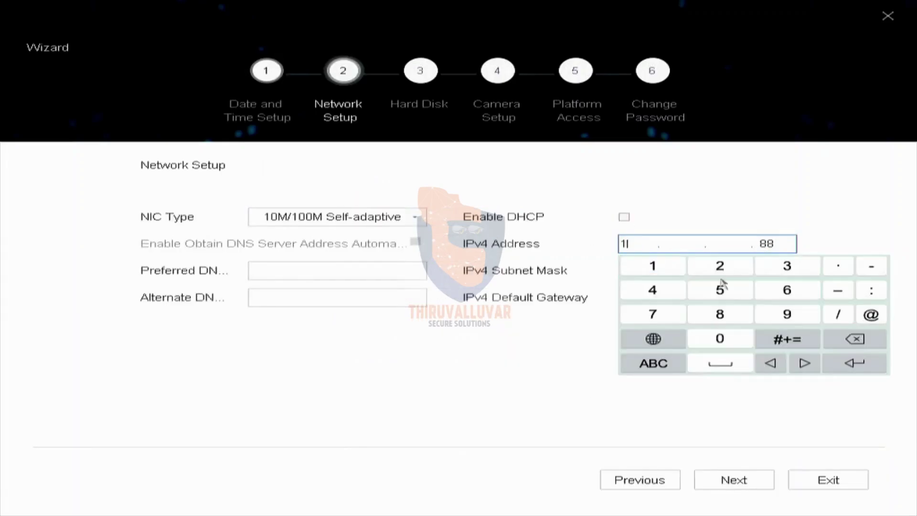
pyautogui.write('192.168')
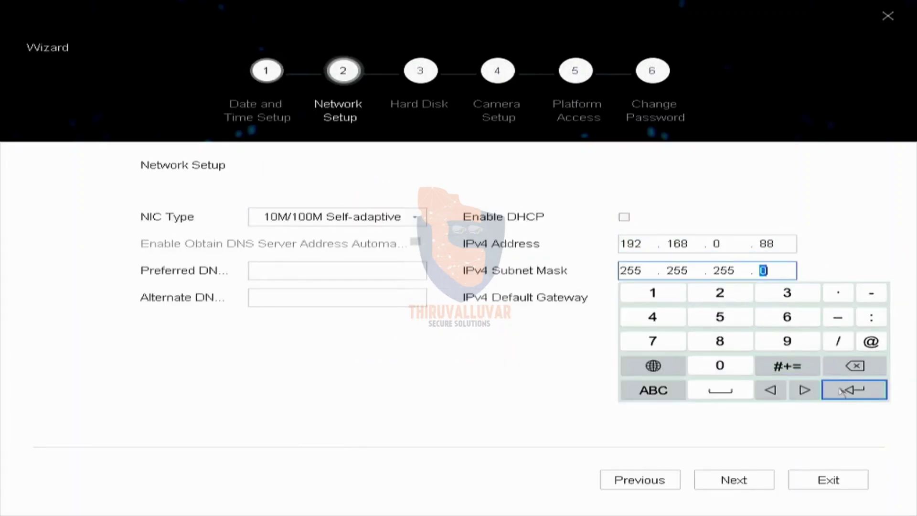
pyautogui.write('2.168.0.1')
pyautogui.click(855, 417)
pyautogui.click(330, 270)
pyautogui.write('8')
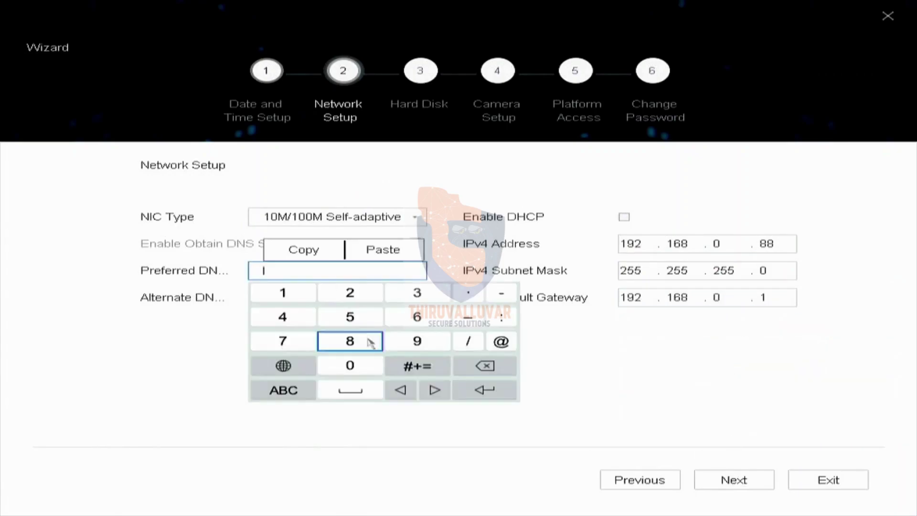
pyautogui.write('.8.8.8')
pyautogui.click(733, 479)
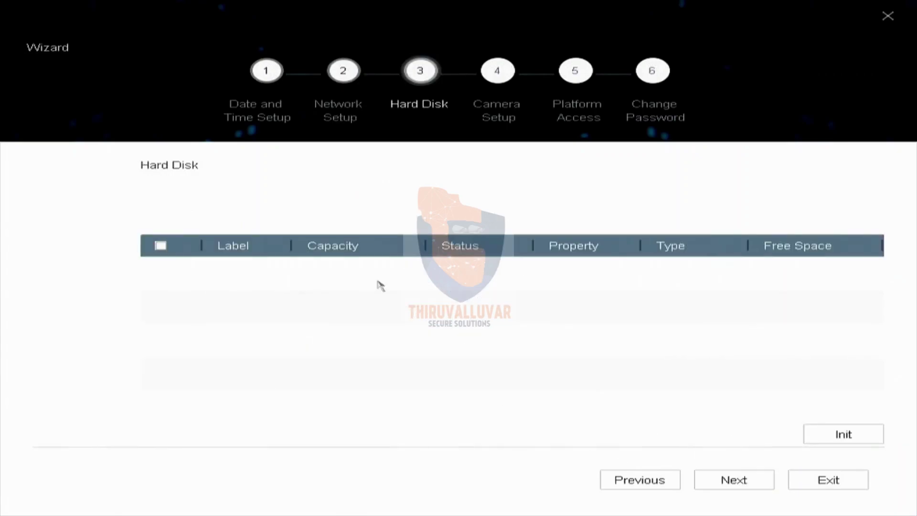
pyautogui.click(729, 481)
pyautogui.click(745, 482)
# Step: Enable Hik-Connect platform access with a verification code and accept the service terms
pyautogui.click(165, 243)
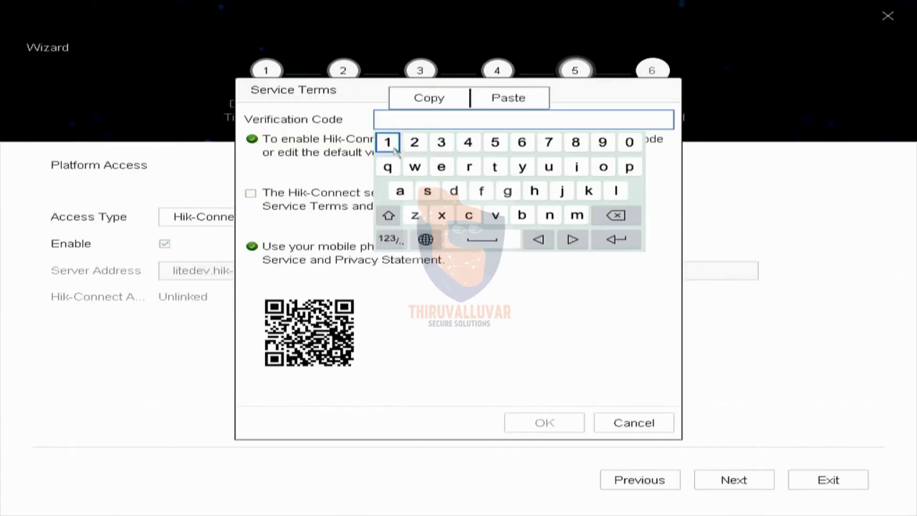
pyautogui.click(616, 240)
pyautogui.click(250, 193)
pyautogui.click(545, 422)
# Step: Replace the Hik-Connect server address, advance to Change Password and toggle the change-password option
pyautogui.click(205, 270)
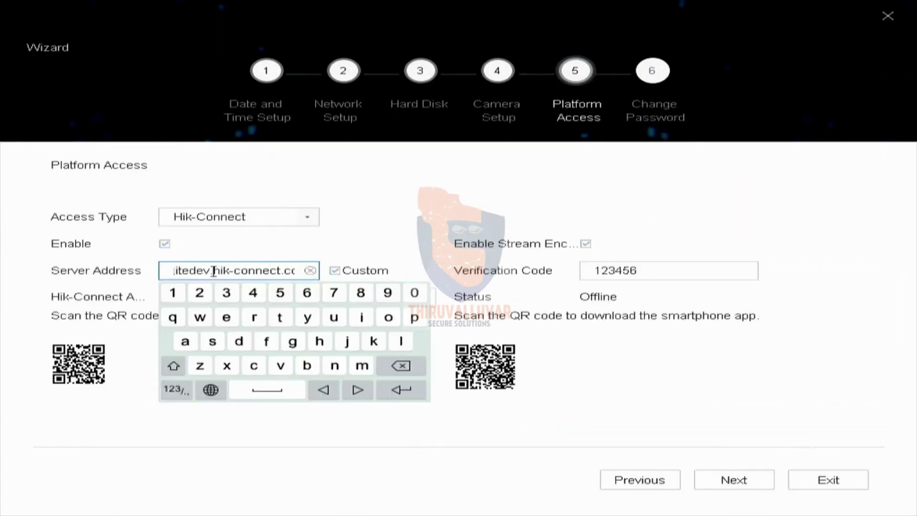
pyautogui.click(358, 390)
pyautogui.click(213, 286)
pyautogui.click(287, 273)
pyautogui.click(209, 272)
pyautogui.click(213, 270)
pyautogui.doubleClick(213, 271)
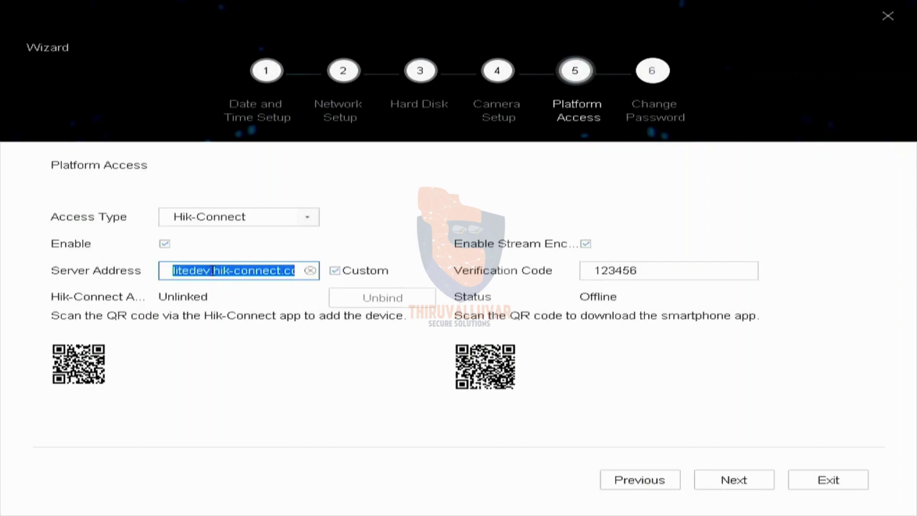
pyautogui.click(297, 270)
pyautogui.write('litedev.ind.hik-connect.com')
pyautogui.click(734, 479)
pyautogui.click(310, 217)
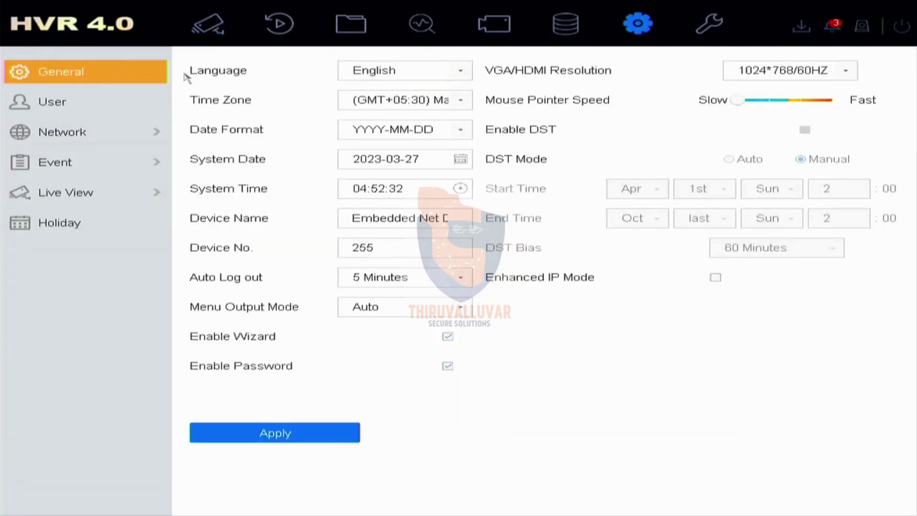
# Step: Replace the Device Name with the recovery e-mail address and apply it
pyautogui.click(430, 218)
pyautogui.click(302, 434)
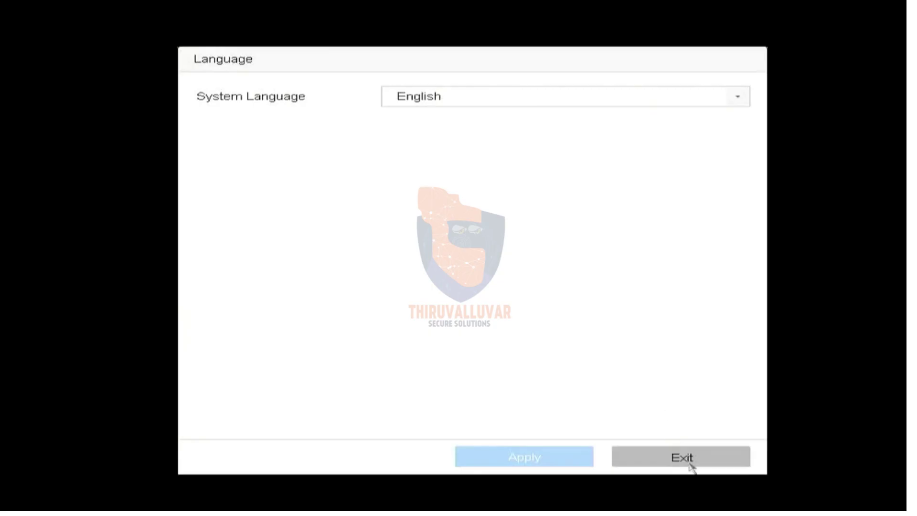
# Step: Exit the English Language dialog and decline the 1920*1080 resolution change
pyautogui.click(690, 465)
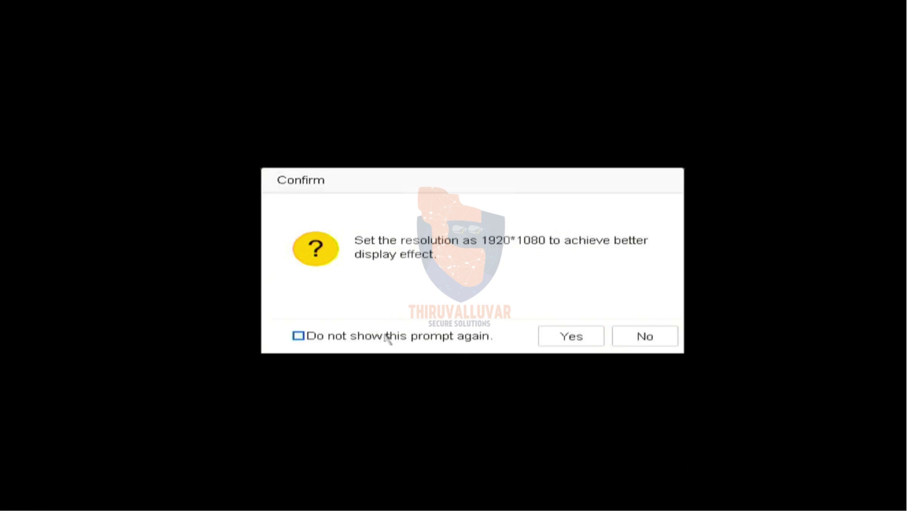
pyautogui.click(662, 344)
pyautogui.click(358, 199)
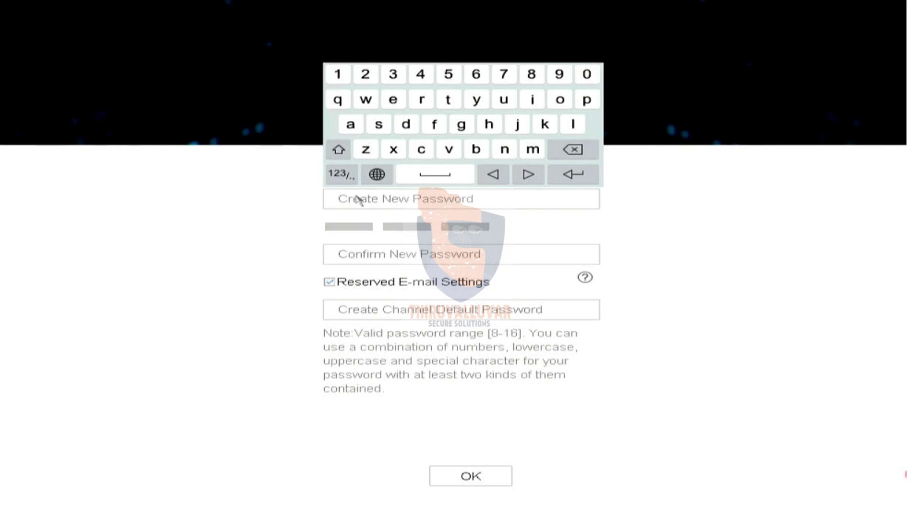
pyautogui.write('*')
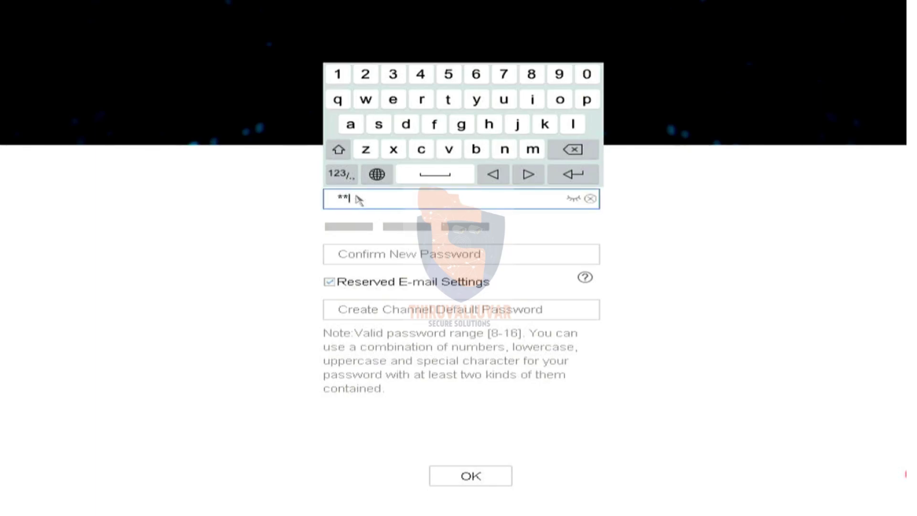
pyautogui.write('*')
pyautogui.write('*')
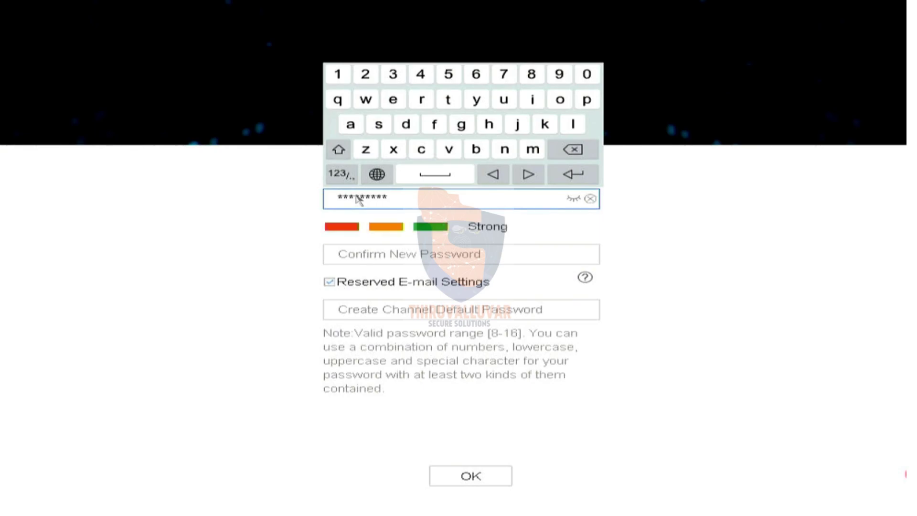
pyautogui.write('*')
# Step: Reveal the Strong admin password, enter its confirmation, and start the channel default password
pyautogui.rightClick(559, 194)
pyautogui.click(575, 198)
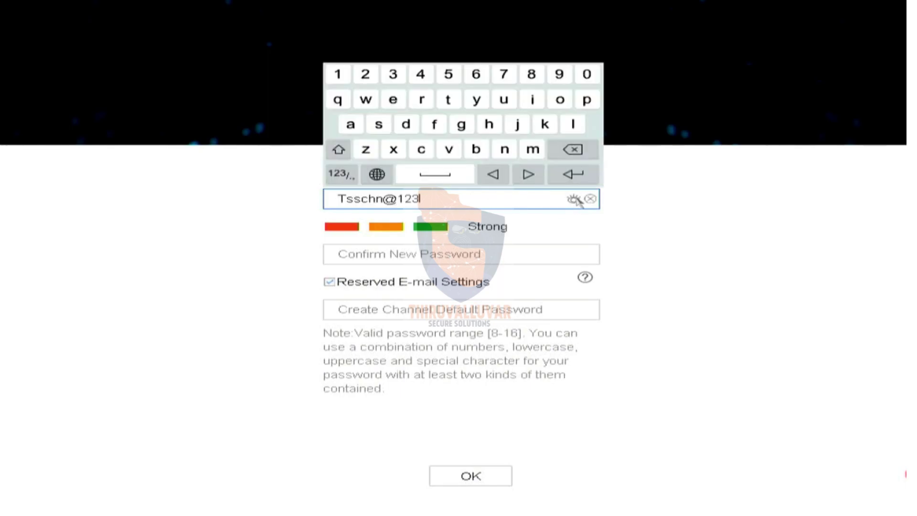
pyautogui.click(439, 253)
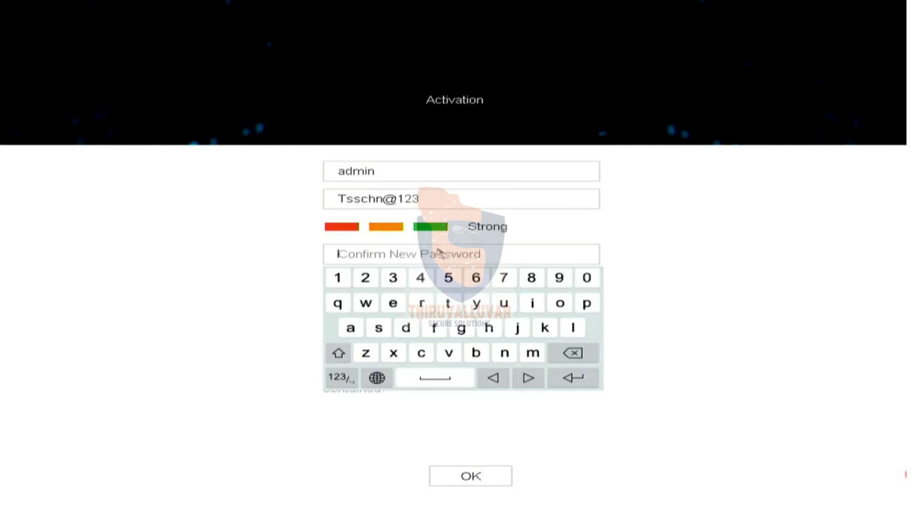
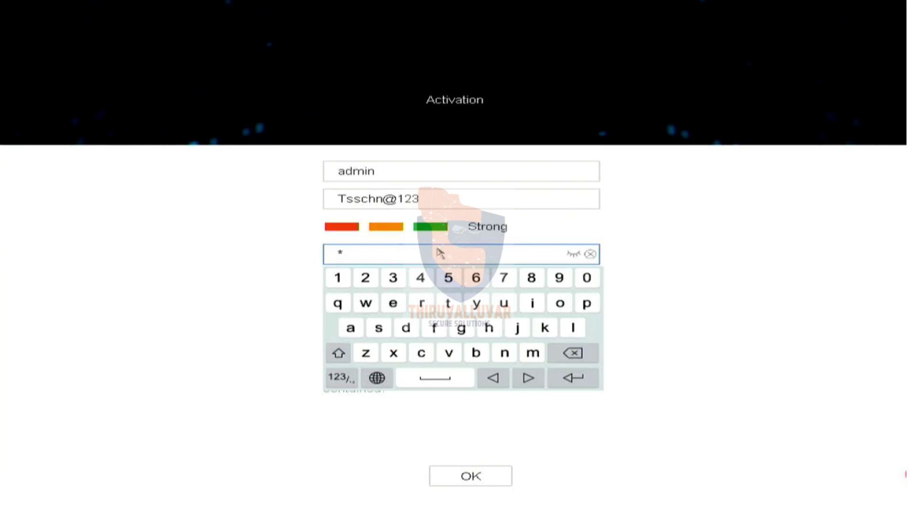
pyautogui.click(582, 380)
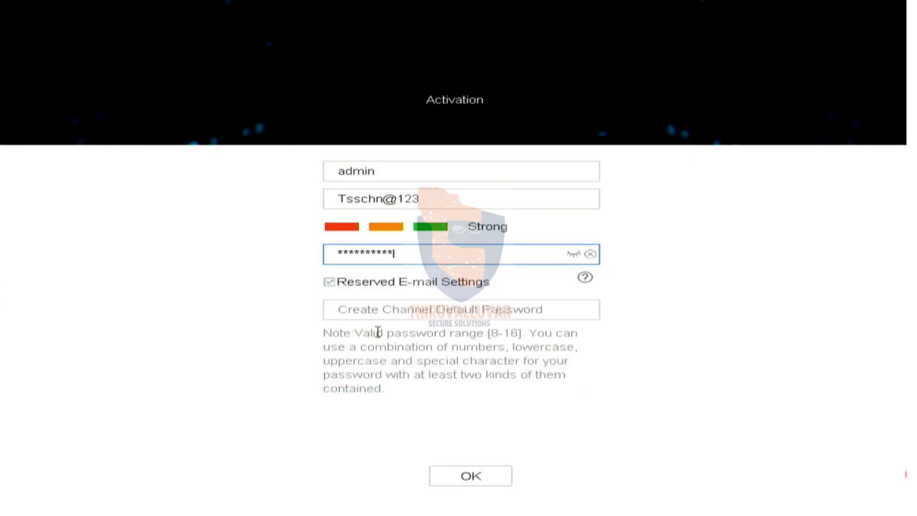
pyautogui.click(358, 310)
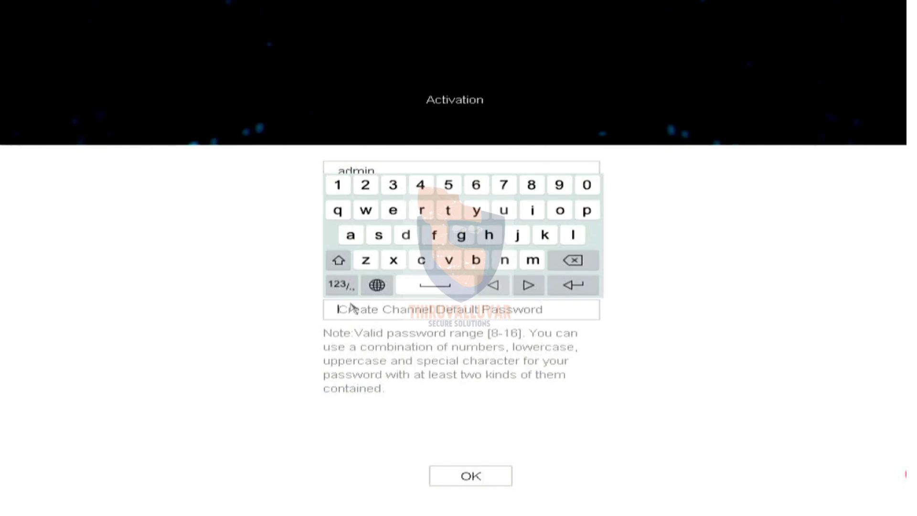
pyautogui.write('**')
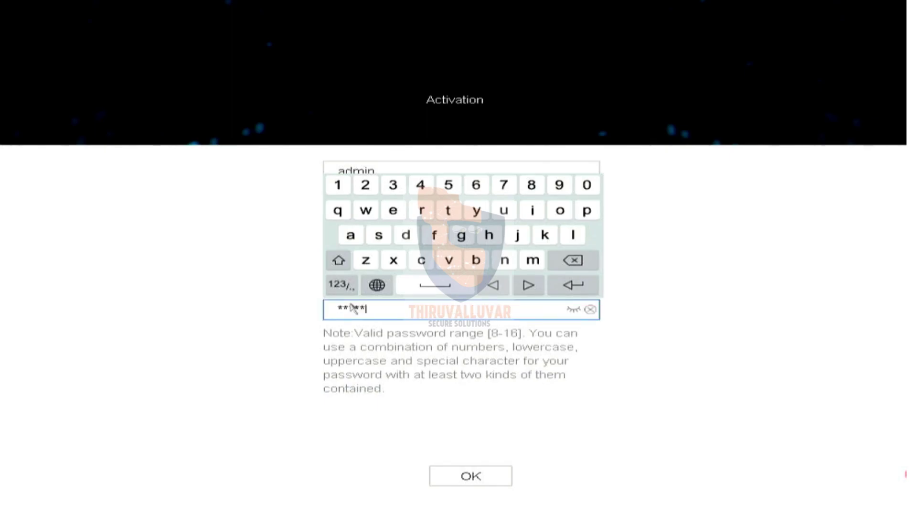
pyautogui.write('*')
# Step: Finish the confirm-password entry with Reserved E-mail Settings kept checked
pyautogui.click(646, 368)
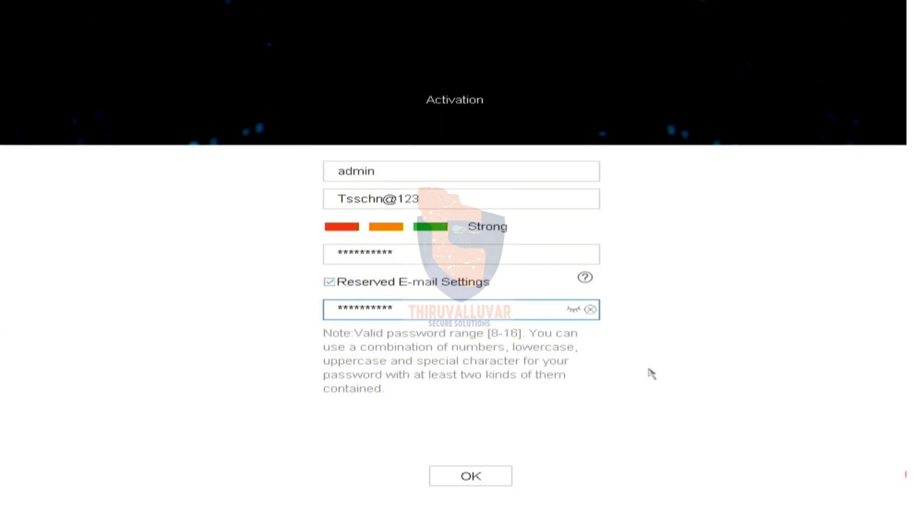
pyautogui.click(566, 289)
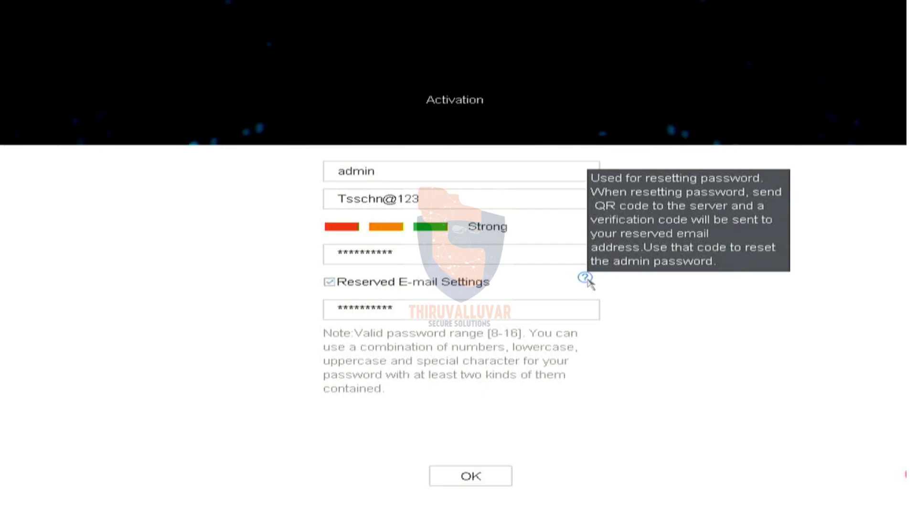
# Step: Submit the activation and enter the Gmail recovery address in Reserved E-mail Settings
pyautogui.click(475, 476)
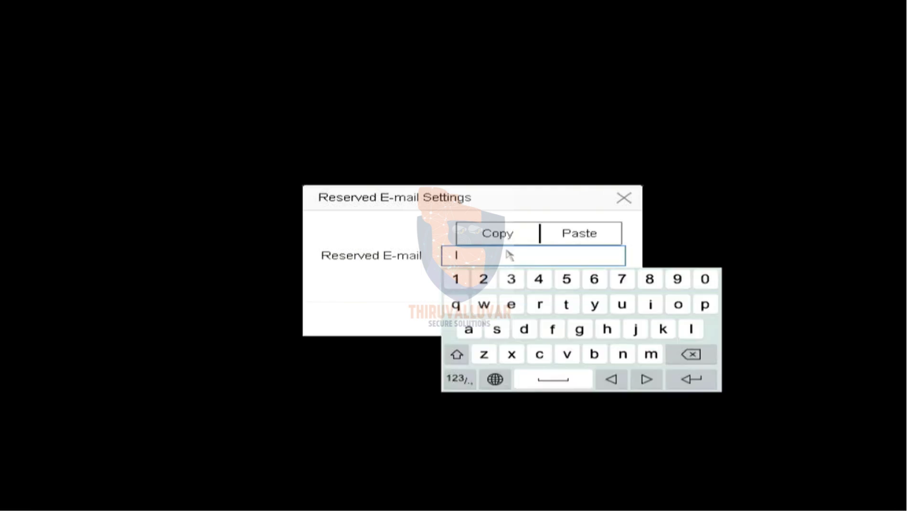
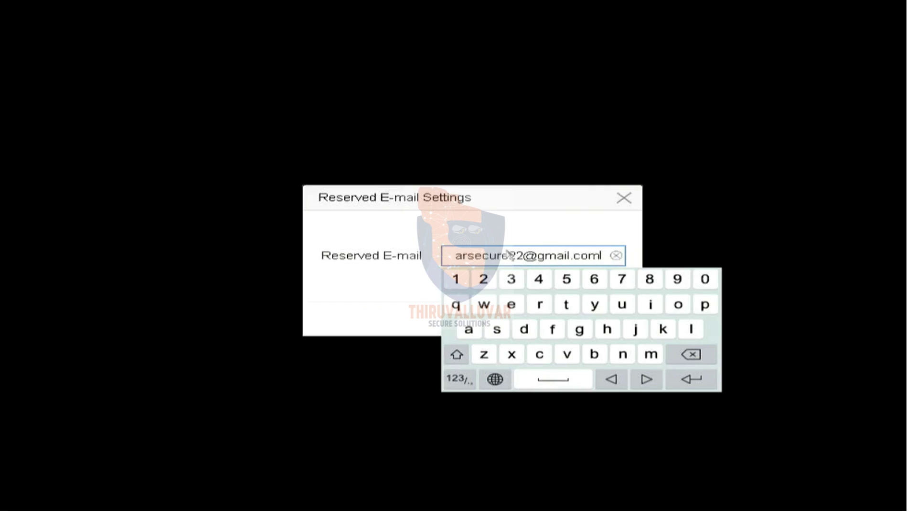
pyautogui.click(692, 380)
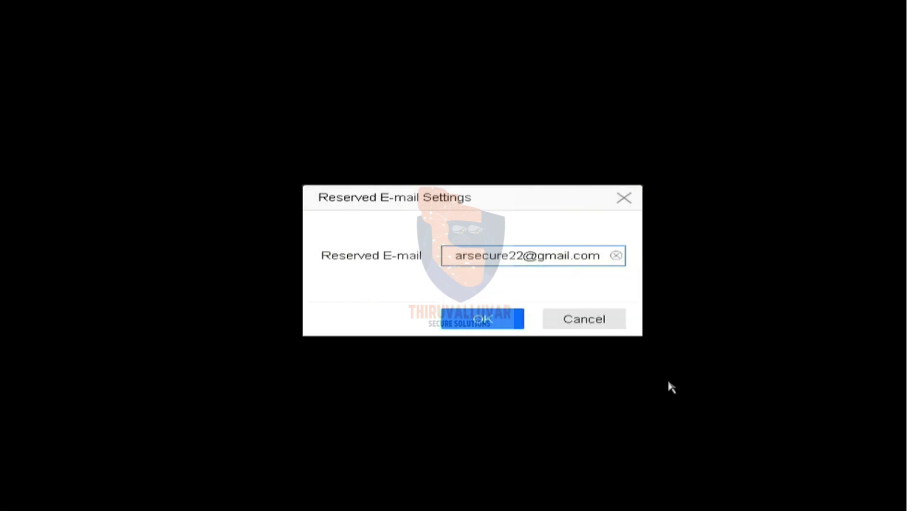
# Step: Save the reserved recovery e-mail and draw the unlock pattern twice to confirm it
pyautogui.click(479, 323)
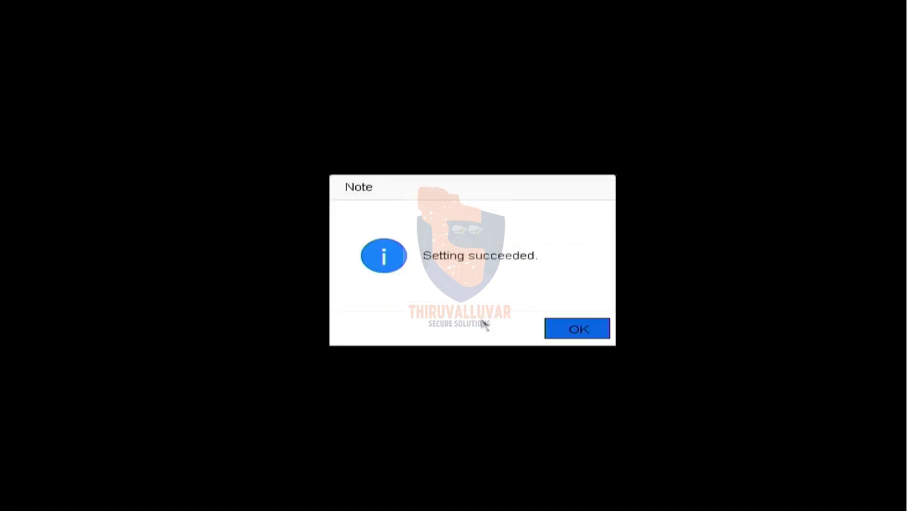
pyautogui.click(589, 332)
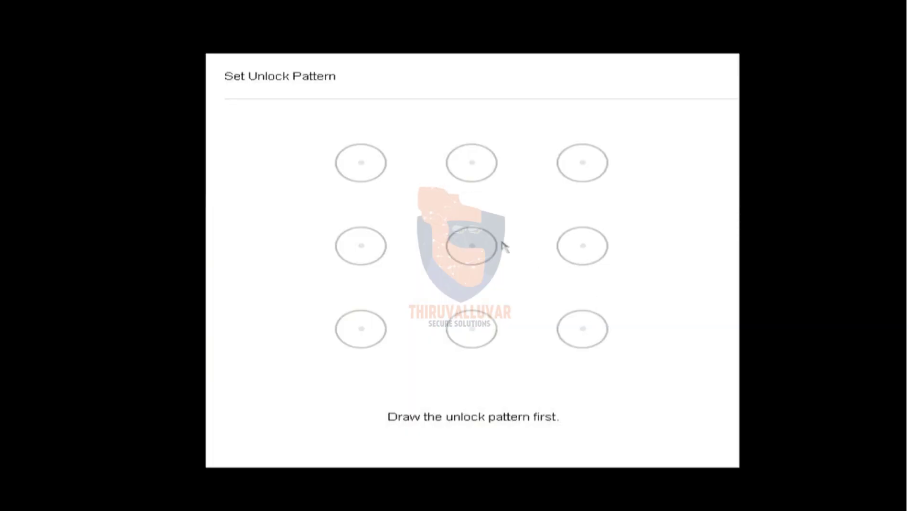
pyautogui.moveTo(359, 168)
pyautogui.mouseDown()
pyautogui.moveTo(569, 338)
pyautogui.moveTo(582, 330)
pyautogui.mouseUp()
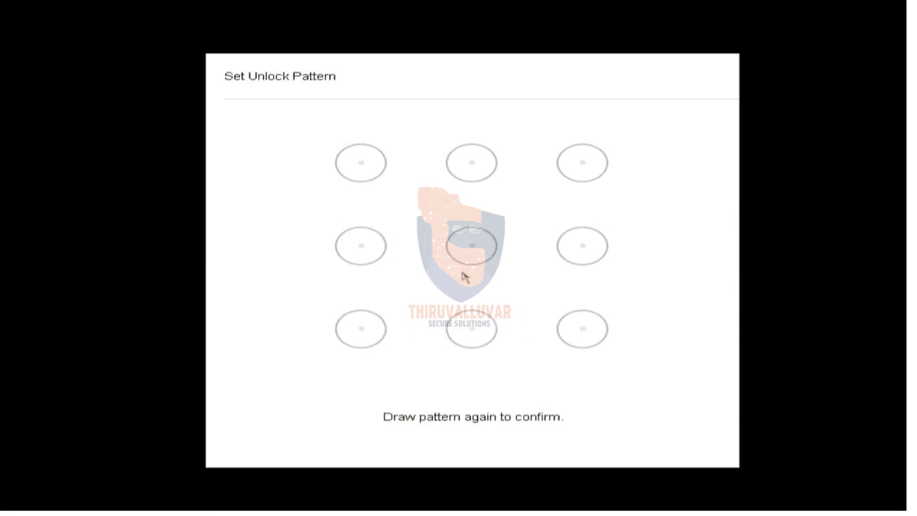
pyautogui.moveTo(363, 164)
pyautogui.mouseDown()
pyautogui.moveTo(367, 335)
pyautogui.moveTo(595, 337)
pyautogui.mouseUp()
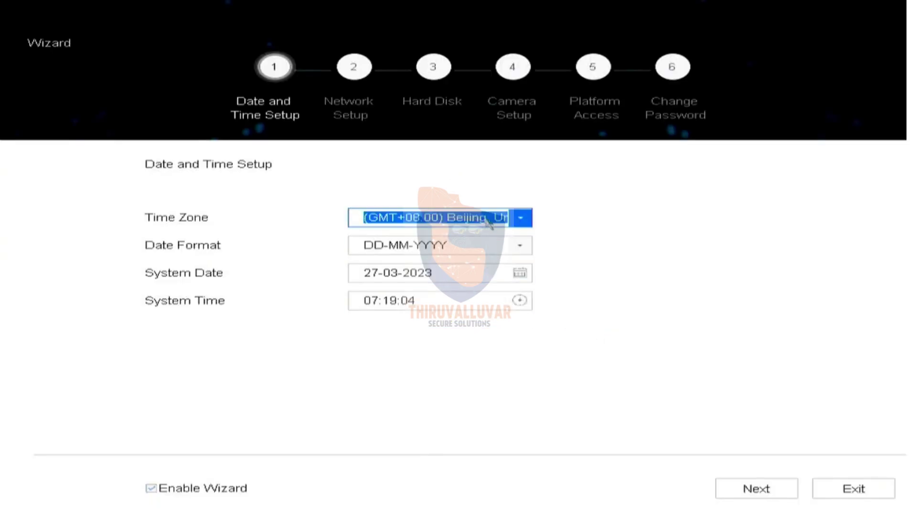
# Step: Choose the GMT+05:30 Madras time zone
pyautogui.click(490, 218)
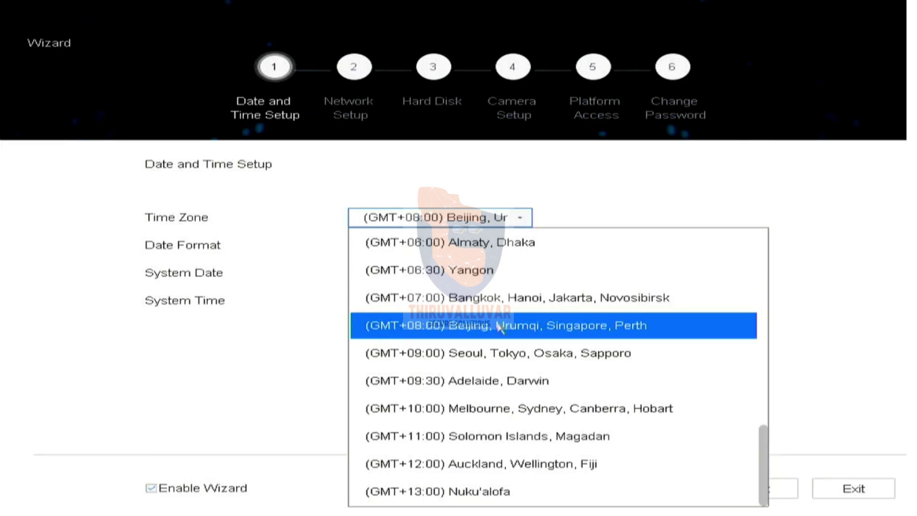
pyautogui.scroll(2, 500, 330)
pyautogui.click(499, 300)
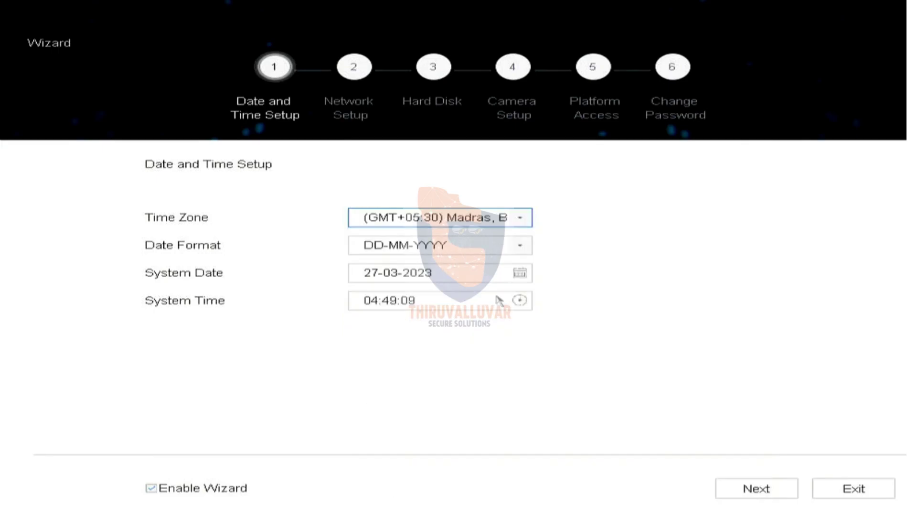
# Step: Turn off DHCP and enter the static IPv4 address 192.168.0.88
pyautogui.click(748, 489)
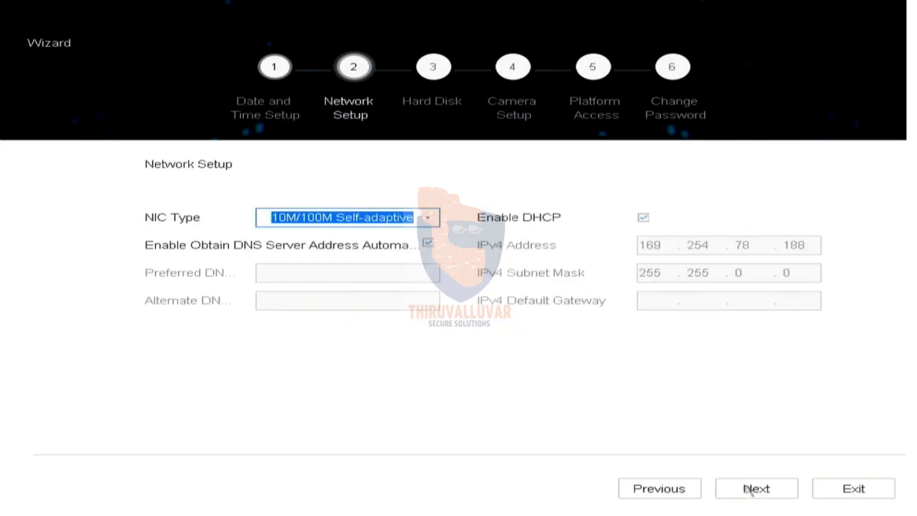
pyautogui.click(642, 219)
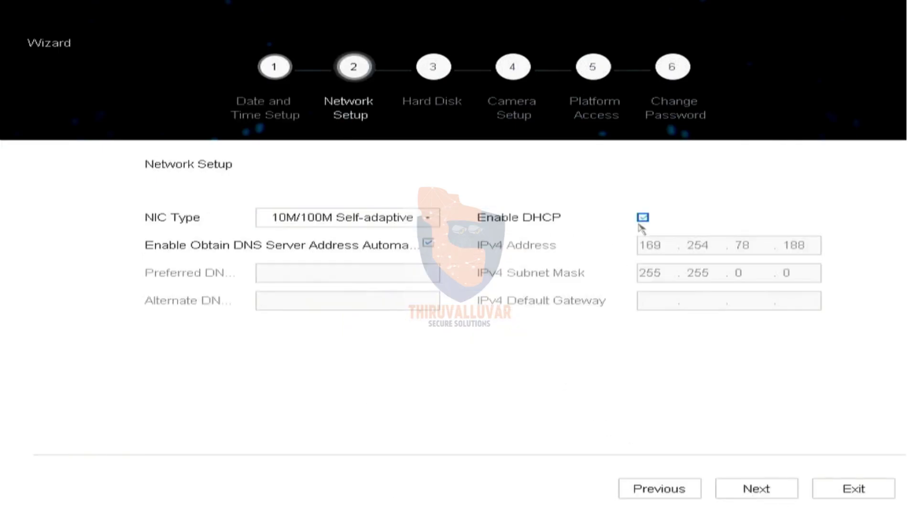
pyautogui.click(810, 249)
pyautogui.click(882, 344)
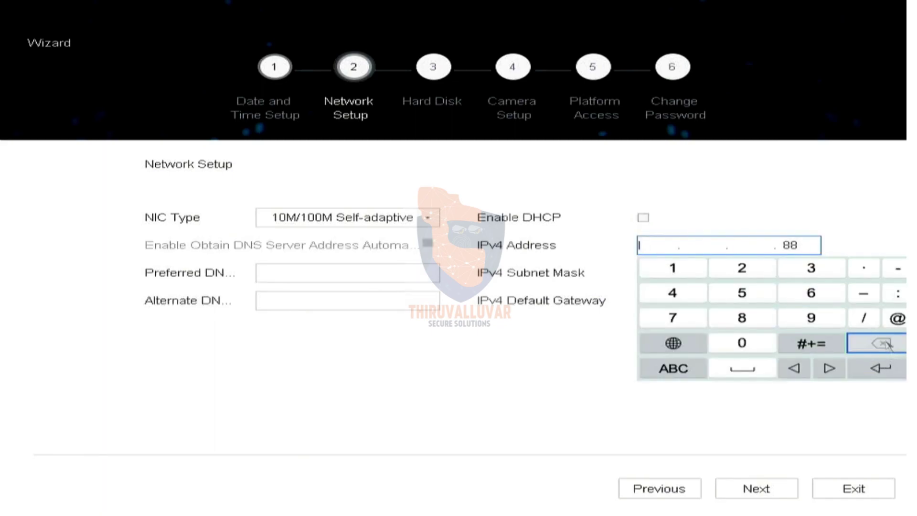
pyautogui.click(673, 267)
pyautogui.click(811, 317)
pyautogui.click(741, 270)
pyautogui.click(685, 266)
pyautogui.click(814, 297)
pyautogui.click(756, 319)
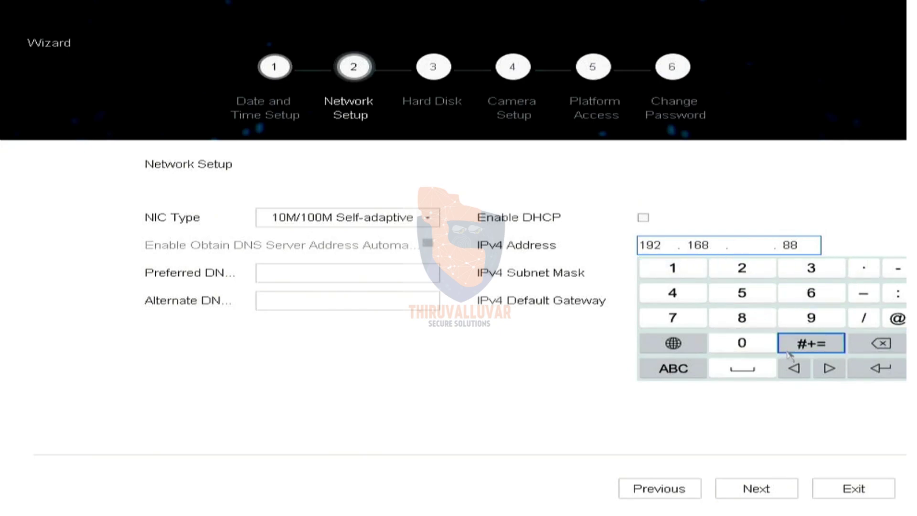
pyautogui.click(744, 345)
pyautogui.click(892, 375)
pyautogui.click(725, 299)
# Step: Set the subnet mask to 255.255.255.0
pyautogui.click(746, 276)
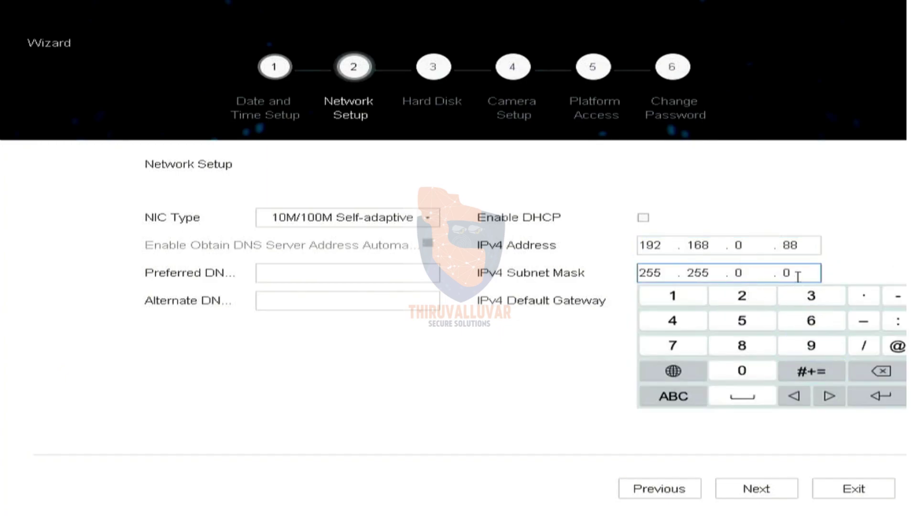
pyautogui.click(880, 372)
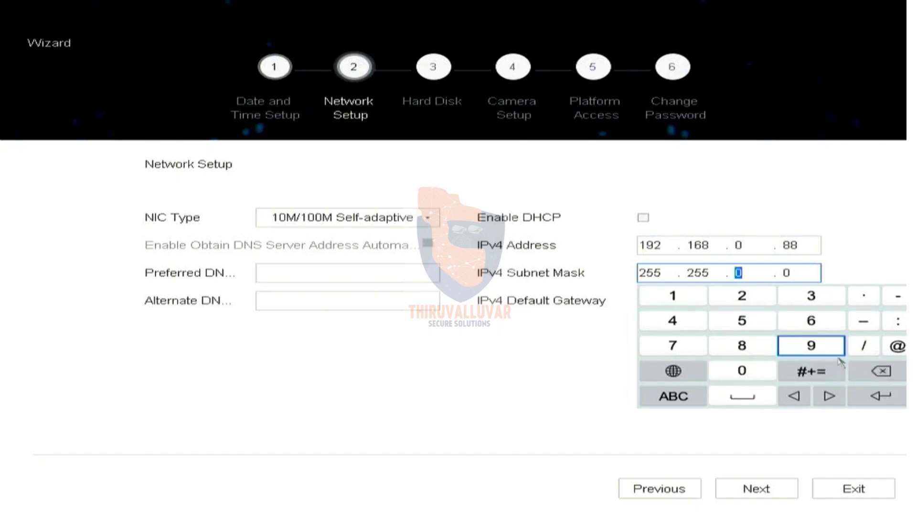
pyautogui.click(744, 298)
pyautogui.click(746, 320)
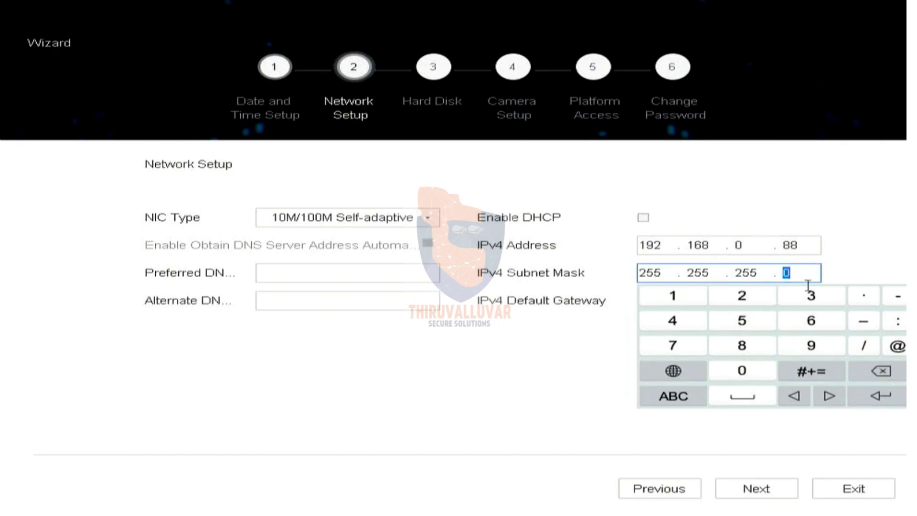
pyautogui.click(880, 396)
pyautogui.click(689, 317)
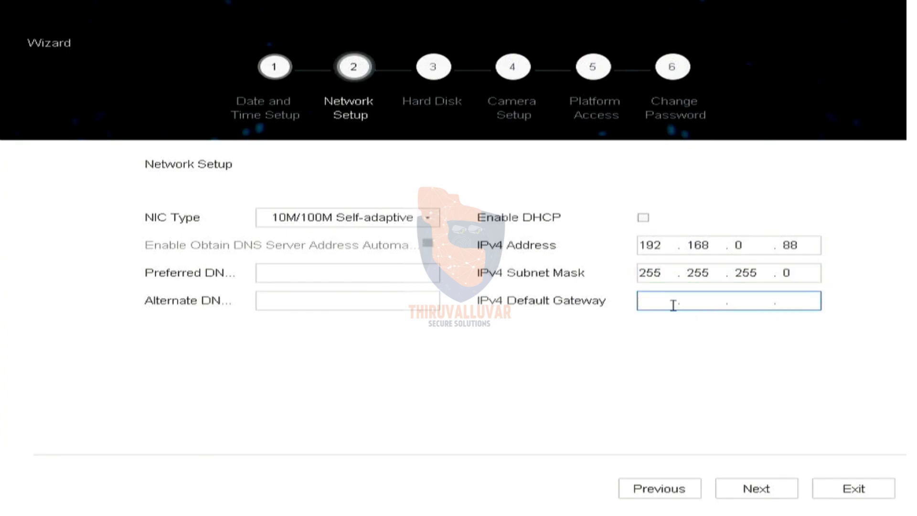
# Step: Enter the default gateway 192.168.0.1
pyautogui.click(672, 323)
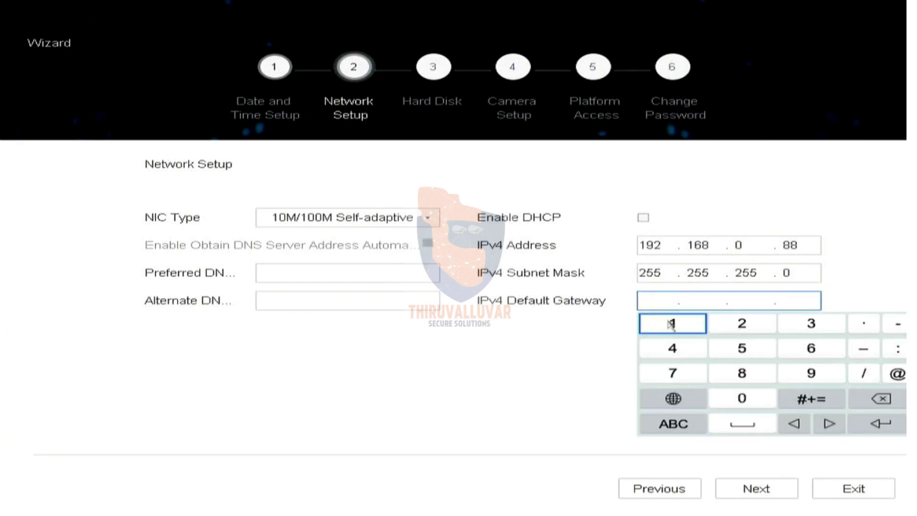
pyautogui.click(813, 375)
pyautogui.click(740, 323)
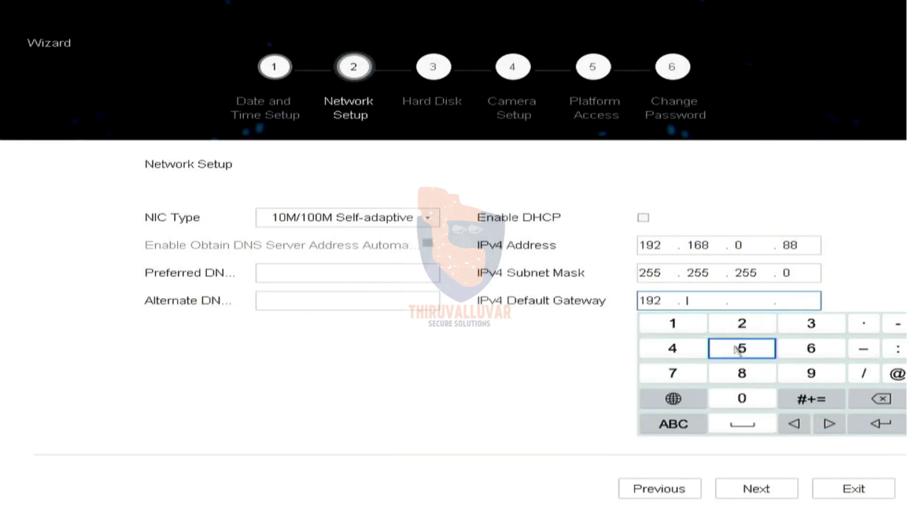
pyautogui.click(677, 326)
pyautogui.click(811, 351)
pyautogui.click(721, 379)
pyautogui.click(757, 398)
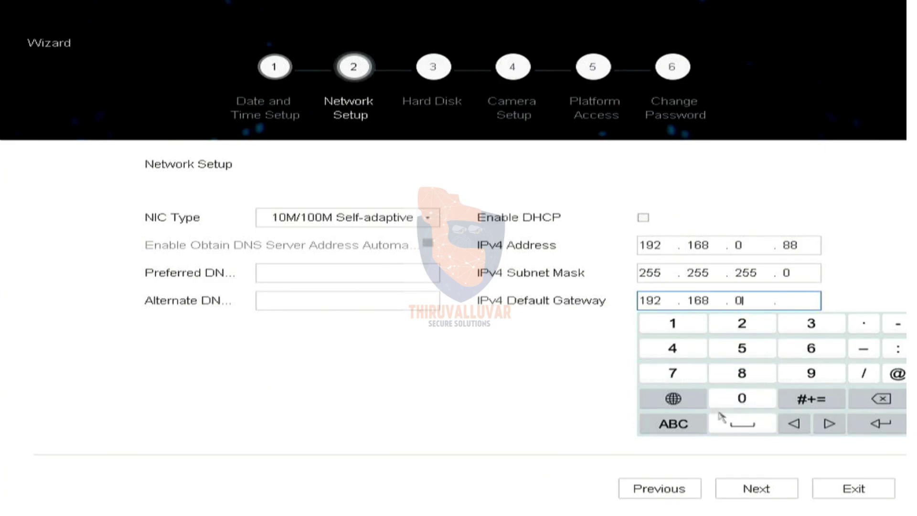
pyautogui.click(862, 323)
pyautogui.click(694, 330)
pyautogui.click(886, 423)
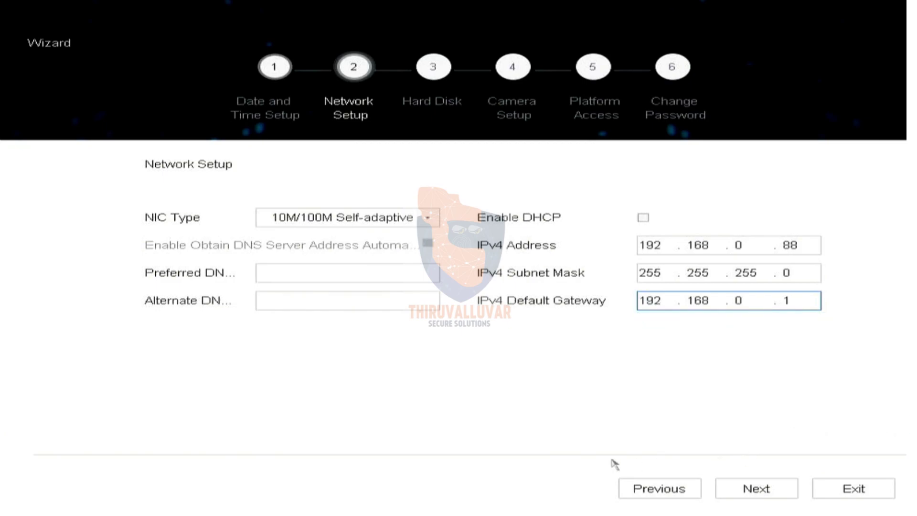
# Step: Set the preferred DNS server to 8.8.8.8
pyautogui.click(301, 275)
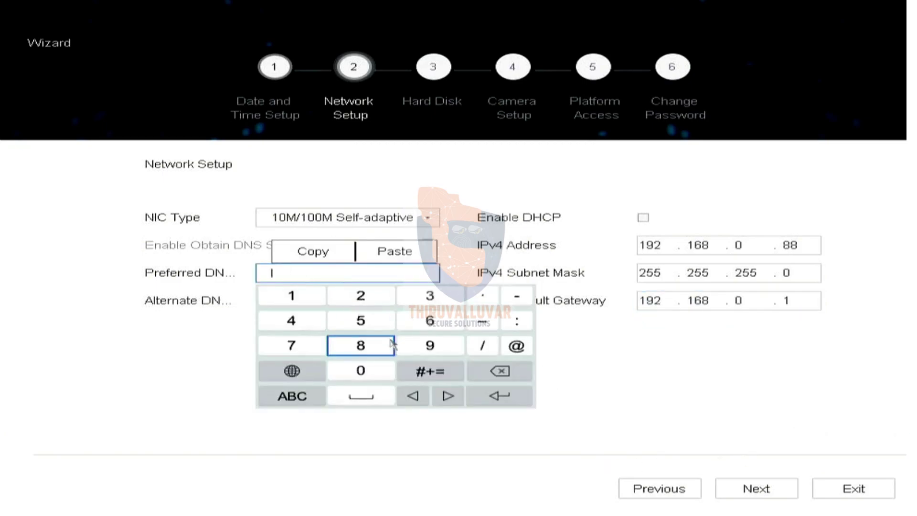
pyautogui.click(381, 346)
pyautogui.click(484, 298)
pyautogui.click(370, 347)
pyautogui.click(485, 298)
pyautogui.click(360, 347)
pyautogui.click(481, 296)
pyautogui.click(367, 347)
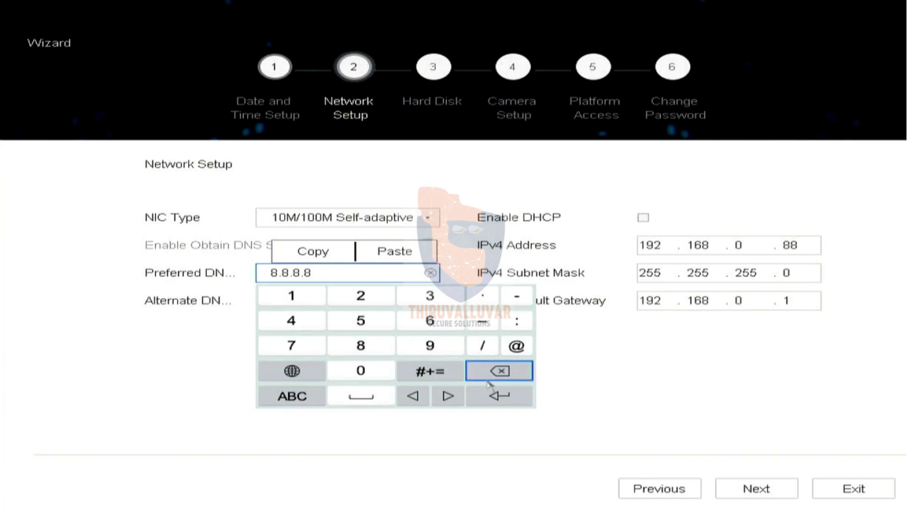
pyautogui.click(516, 402)
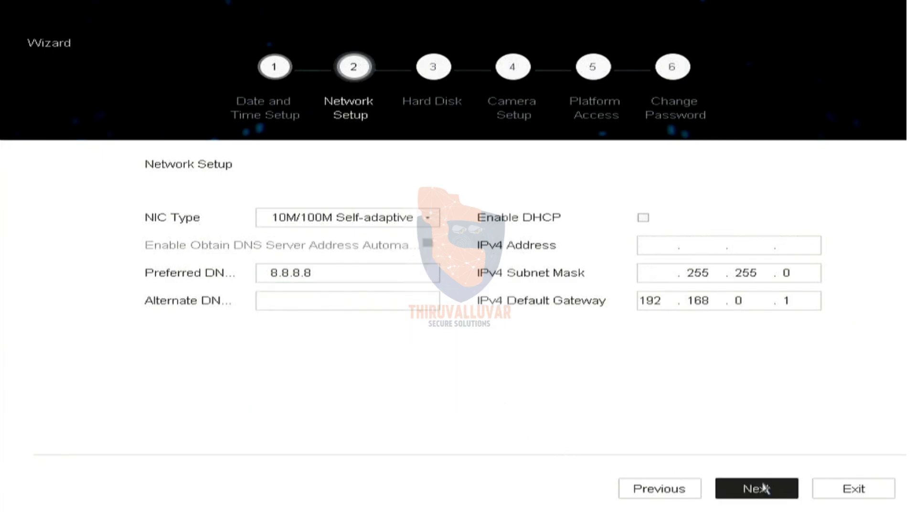
# Step: Advance the setup wizard past the Hard Disk step to Camera Setup
pyautogui.click(765, 488)
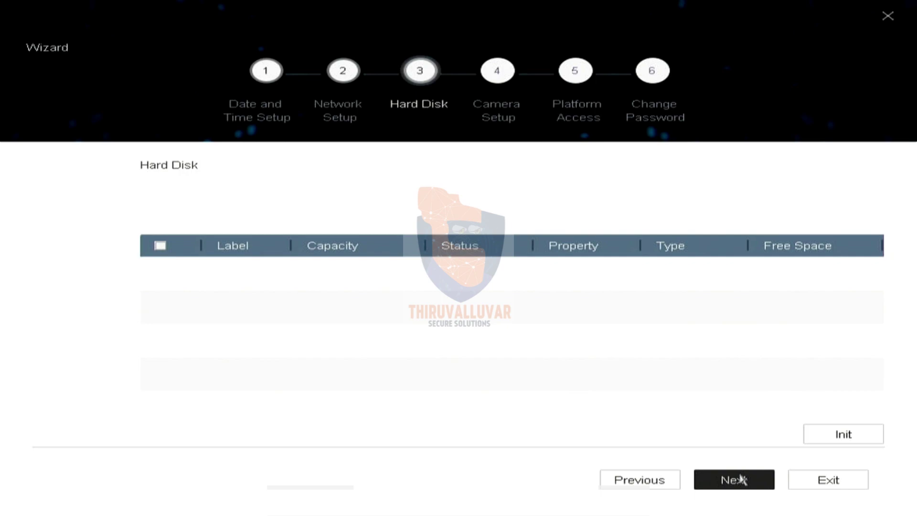
pyautogui.click(742, 479)
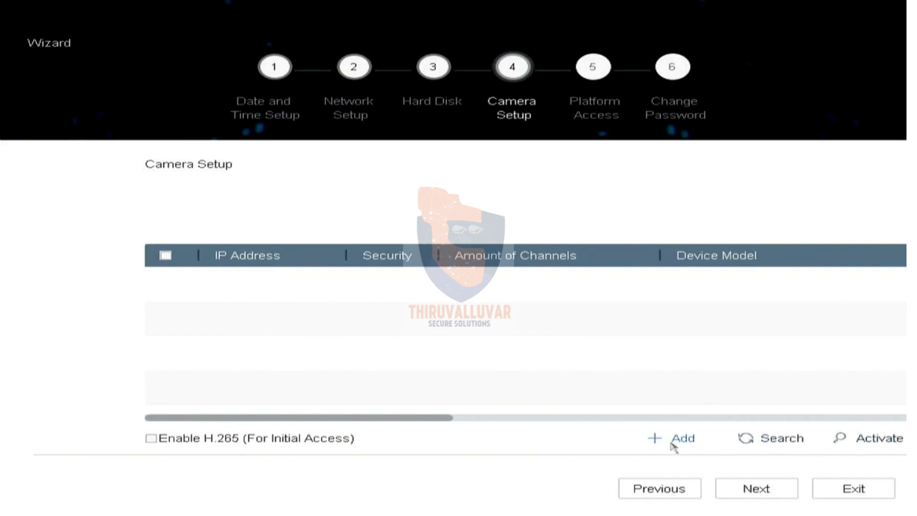
pyautogui.click(766, 487)
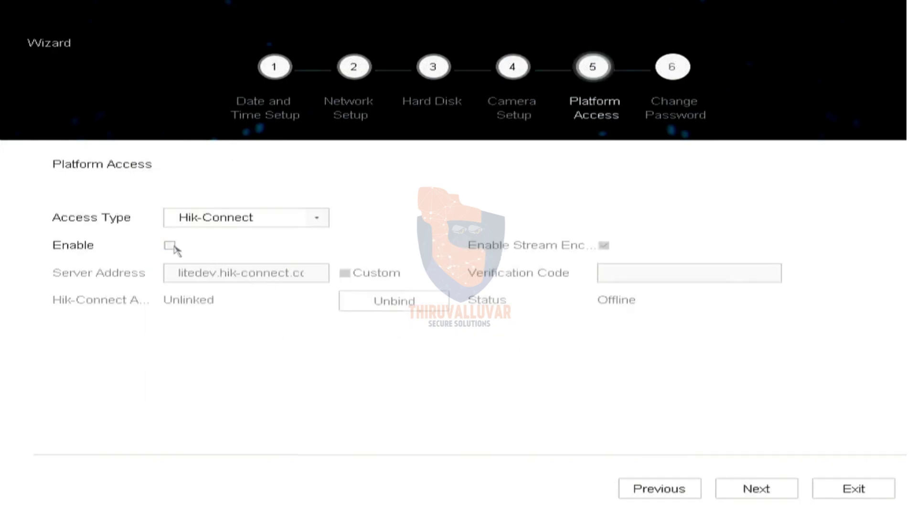
pyautogui.click(170, 246)
pyautogui.click(430, 116)
pyautogui.click(400, 141)
pyautogui.click(427, 141)
pyautogui.click(456, 141)
pyautogui.click(510, 141)
pyautogui.click(539, 141)
pyautogui.click(635, 241)
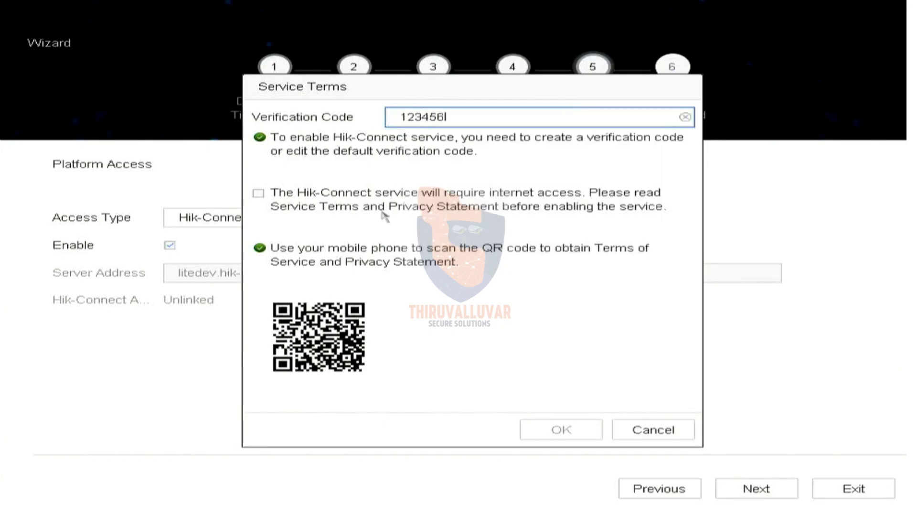
# Step: Accept the Hik-Connect terms, set a custom server address and finish the wizard
pyautogui.click(258, 193)
pyautogui.click(574, 433)
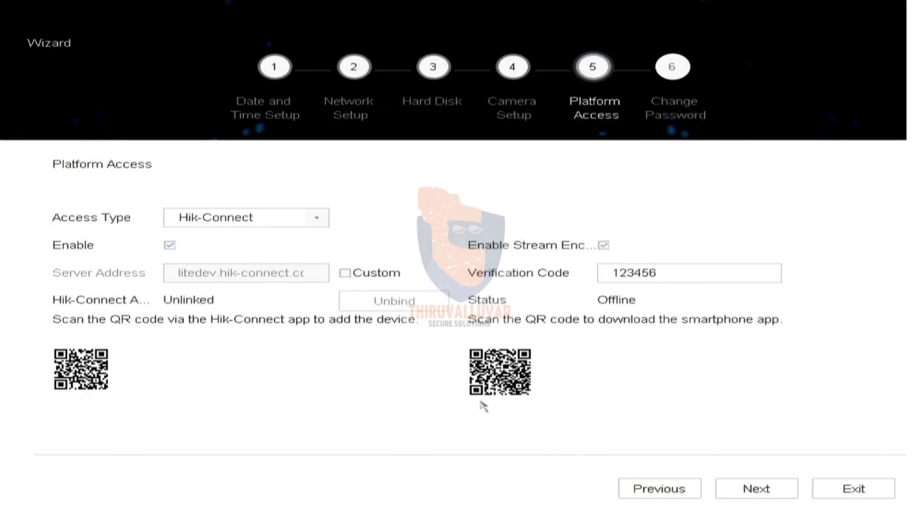
pyautogui.click(345, 273)
pyautogui.click(321, 273)
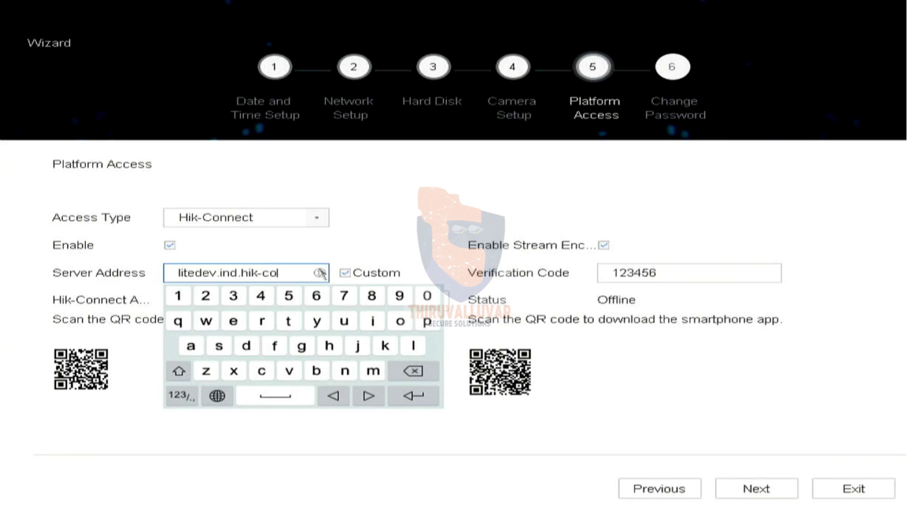
pyautogui.write('ect.com')
pyautogui.click(409, 235)
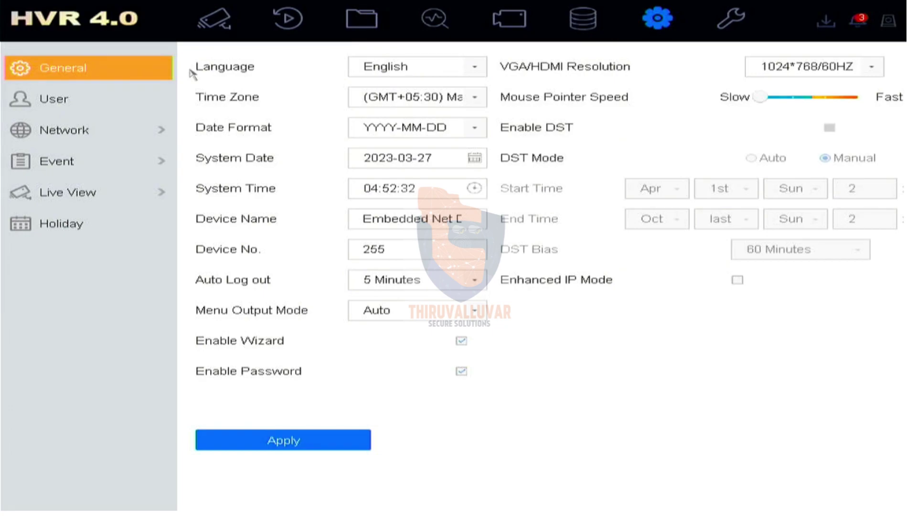
# Step: Replace the device name with the recovery e-mail address
pyautogui.click(463, 224)
pyautogui.click(478, 221)
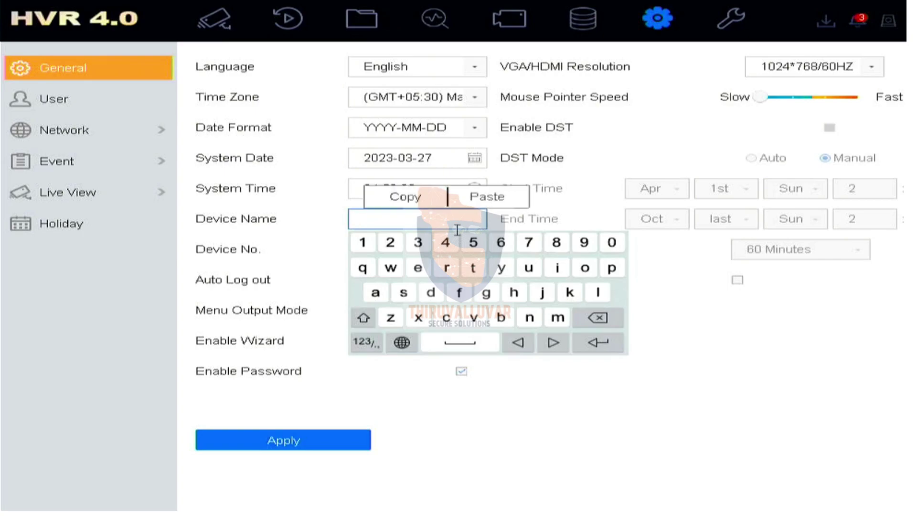
pyautogui.click(457, 228)
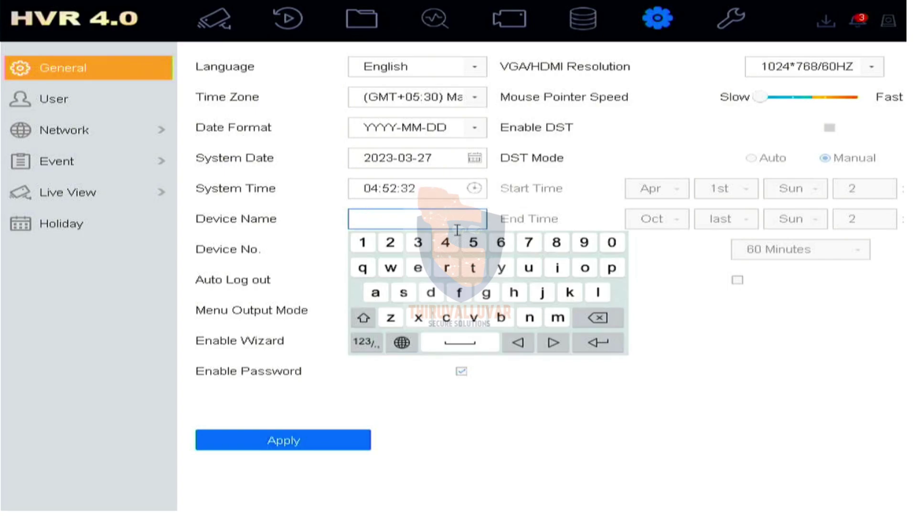
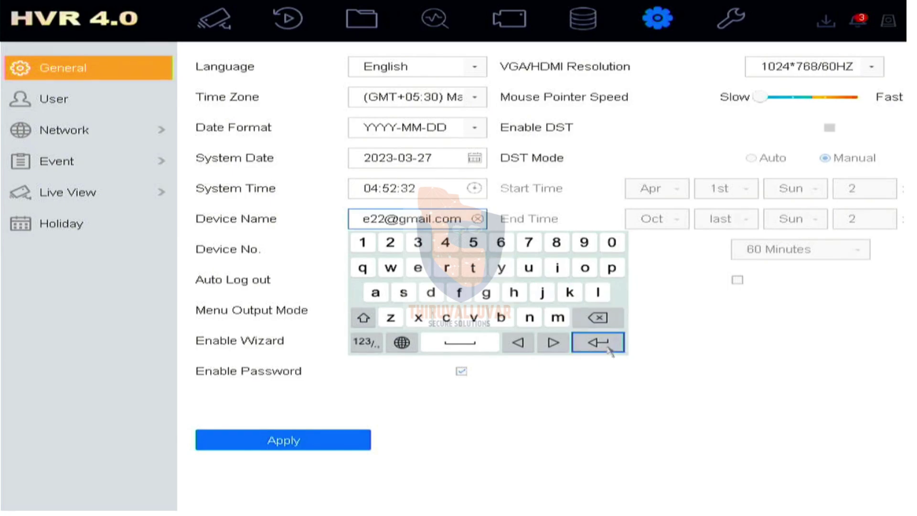
pyautogui.click(599, 343)
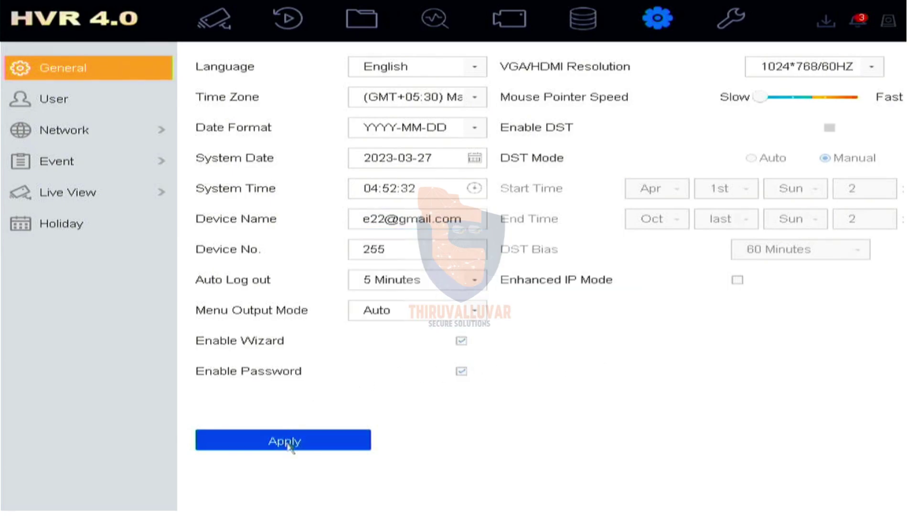
# Step: Disable the startup wizard and apply the General settings
pyautogui.click(461, 343)
pyautogui.click(308, 443)
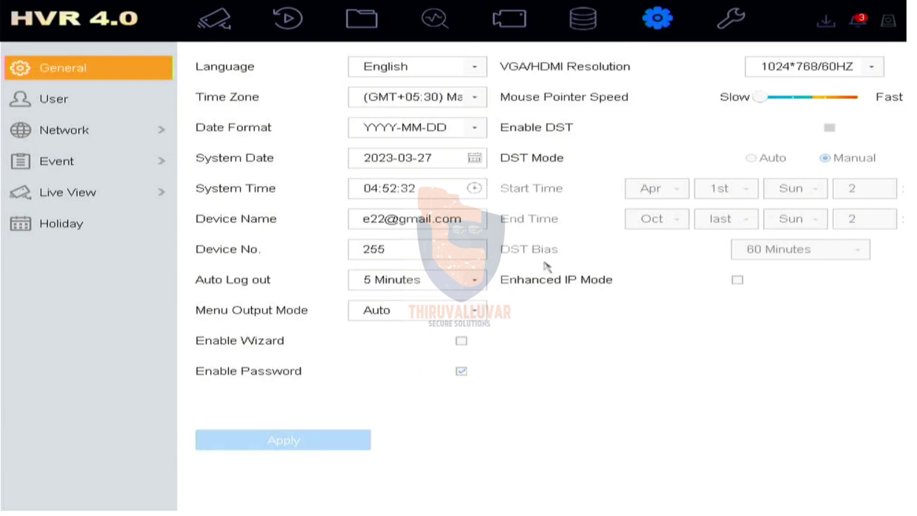
# Step: Show the System Info Device page listing the e-mail device name, model and firmware
pyautogui.click(731, 19)
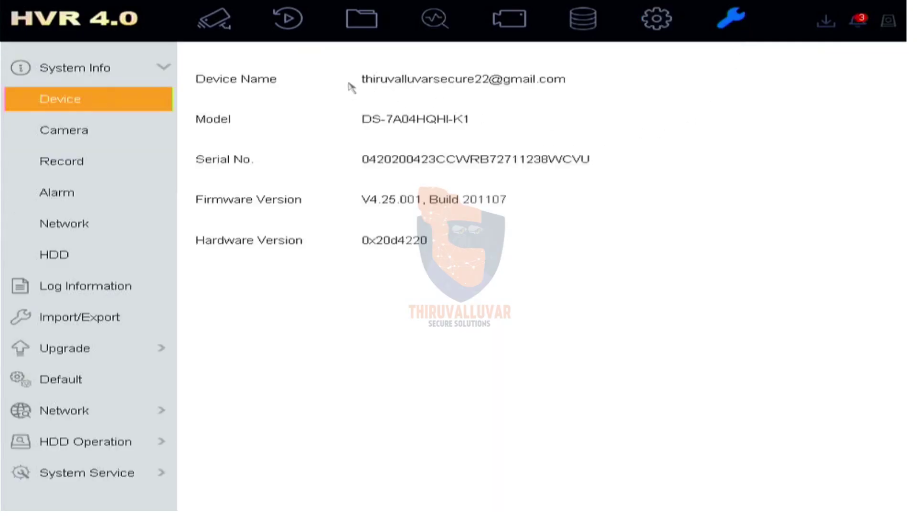